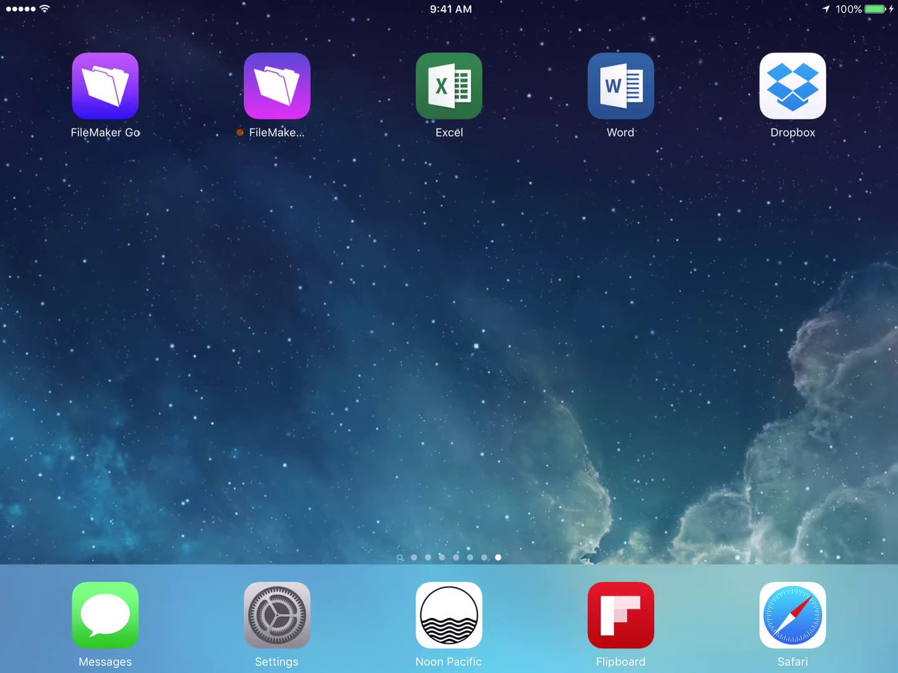
Launch FileMaker Go from the iPad home screen and see its empty file list.
{"action": "left_click", "coordinate": [105, 85]}
Show the on-device files, then open the iCloud Drive picker listing Assets.fmp12.
{"action": "left_click", "coordinate": [448, 652]}
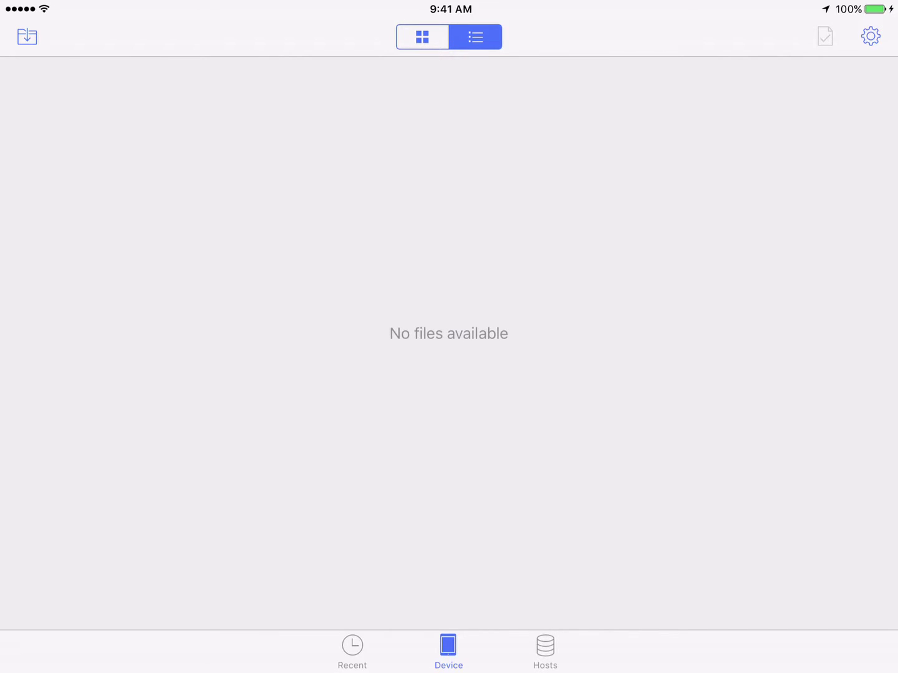
{"action": "left_click", "coordinate": [27, 36]}
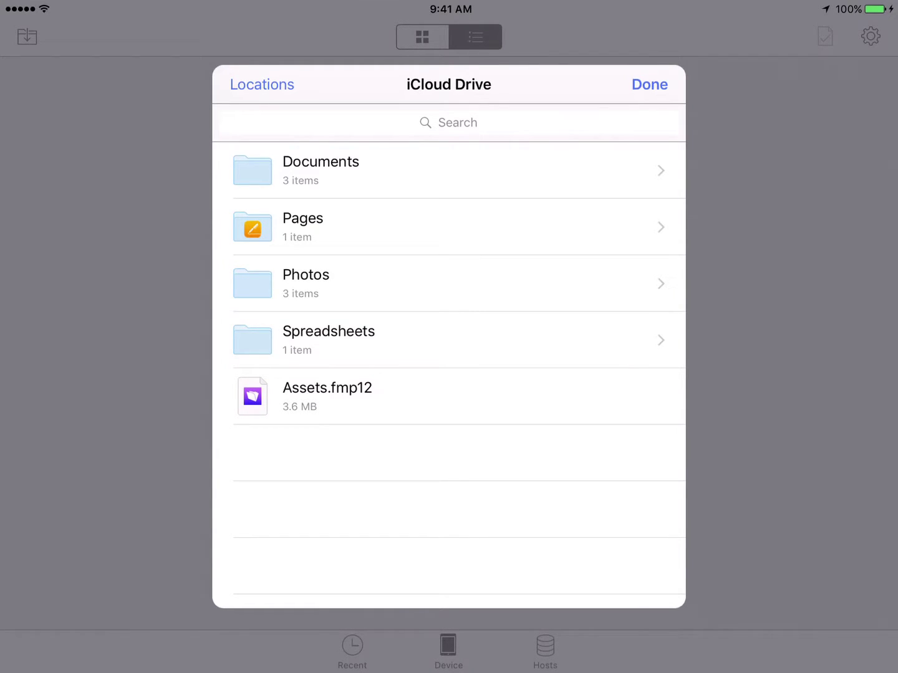
Via Locations > Dropbox > _App Extensions, download and open Assets.fmp12, then go home.
{"action": "left_click", "coordinate": [262, 84]}
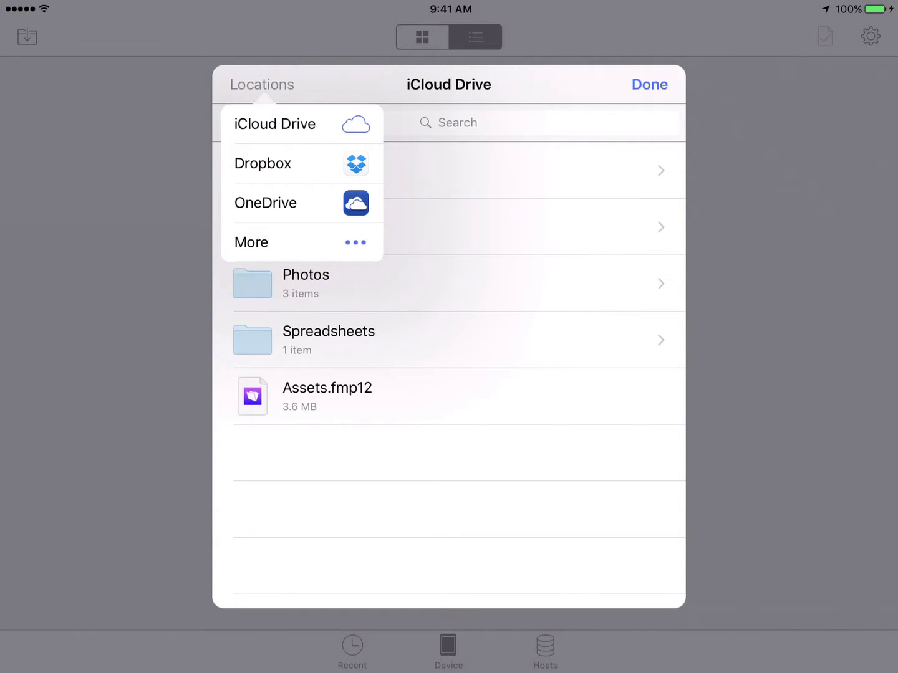
{"action": "left_click", "coordinate": [302, 164]}
{"action": "left_click", "coordinate": [313, 183]}
{"action": "left_click", "coordinate": [303, 210]}
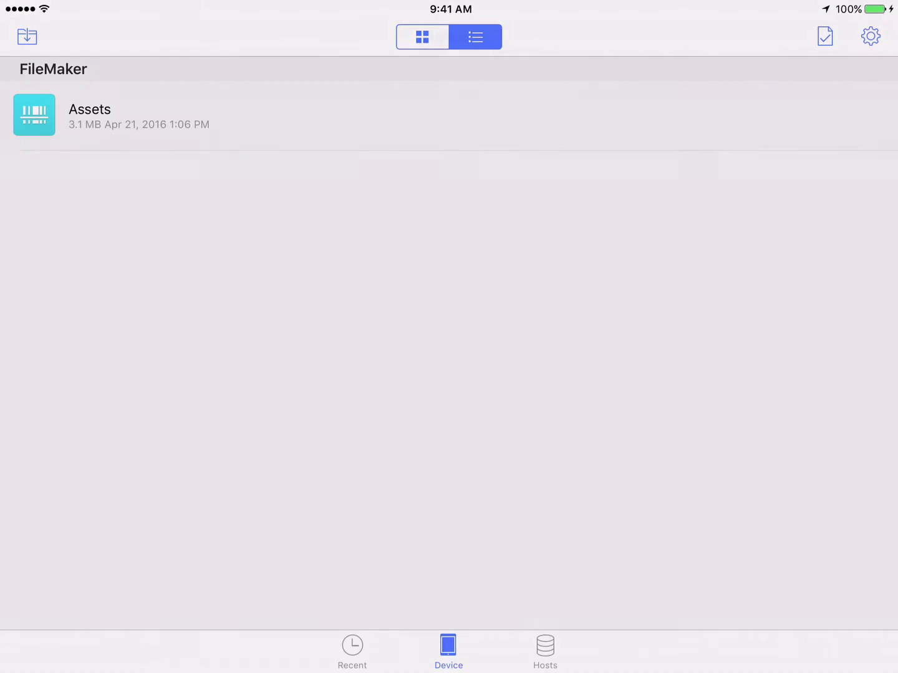
{"action": "left_click", "coordinate": [90, 115]}
{"action": "key", "text": "super"}
Check the other FileMaker Go's Recent and Device file lists, then return home.
{"action": "left_click", "coordinate": [106, 86]}
{"action": "left_click", "coordinate": [353, 652]}
{"action": "left_click", "coordinate": [449, 651]}
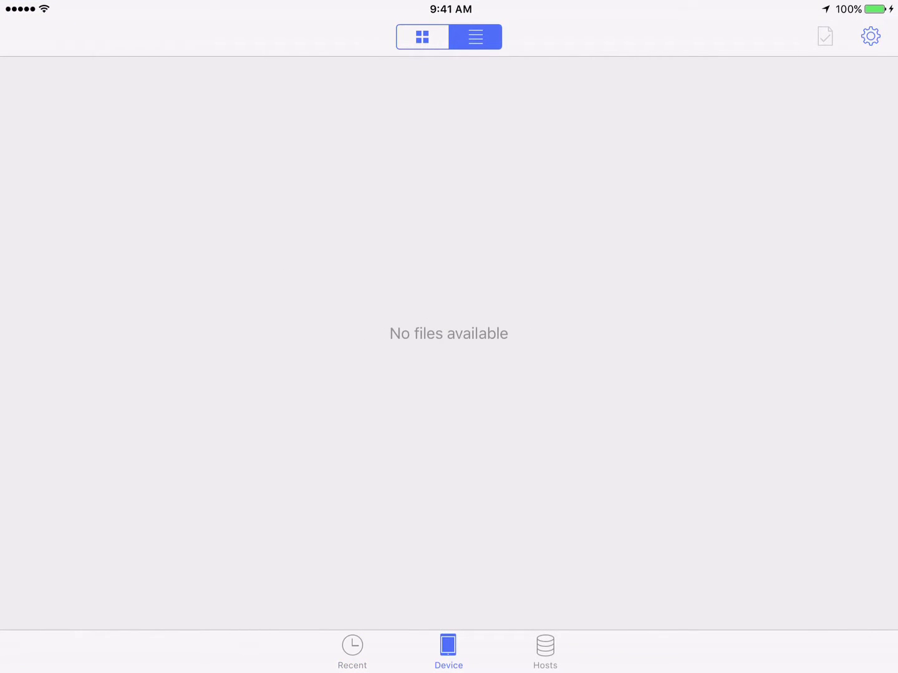
{"action": "key", "text": "super"}
In the Dropbox app, open Assets.fmp12 from the _App Extensions folder.
{"action": "left_click", "coordinate": [792, 85]}
{"action": "left_click", "coordinate": [102, 135]}
{"action": "left_click", "coordinate": [126, 79]}
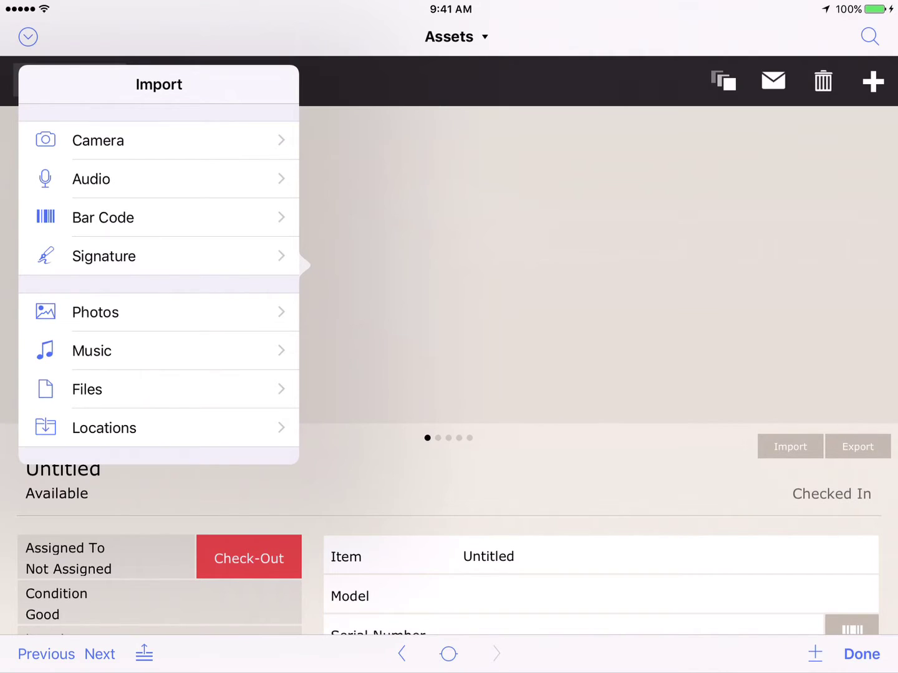
Insert the grumpy-cat image from iCloud Drive's Photos folder, then switch to the other FileMaker Go.
{"action": "left_click", "coordinate": [158, 428]}
{"action": "left_click", "coordinate": [449, 283]}
{"action": "left_click", "coordinate": [449, 227]}
{"action": "key", "text": "super+Tab"}
{"action": "left_click", "coordinate": [481, 341]}
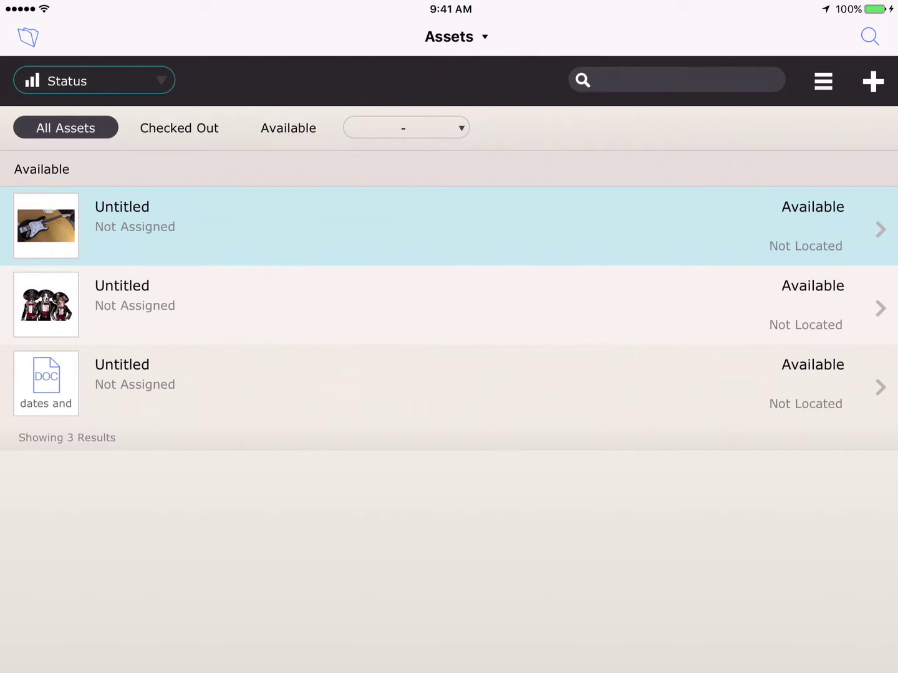
Open the first asset, browse Import > Files on iPad, and dismiss without importing.
{"action": "left_click", "coordinate": [450, 225]}
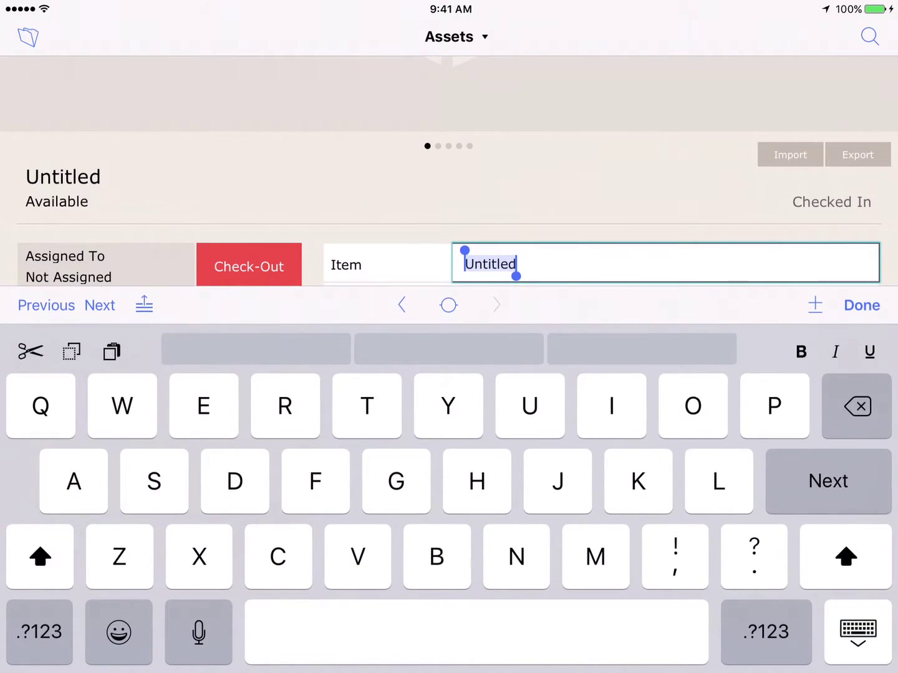
{"action": "left_click", "coordinate": [861, 306]}
{"action": "left_click", "coordinate": [790, 399]}
{"action": "scroll", "coordinate": [159, 245], "scroll_direction": "down", "scroll_amount": 2}
{"action": "scroll", "coordinate": [158, 246], "scroll_direction": "down", "scroll_amount": 2}
{"action": "left_click", "coordinate": [159, 375]}
{"action": "left_click", "coordinate": [56, 45]}
{"action": "left_click", "coordinate": [159, 375]}
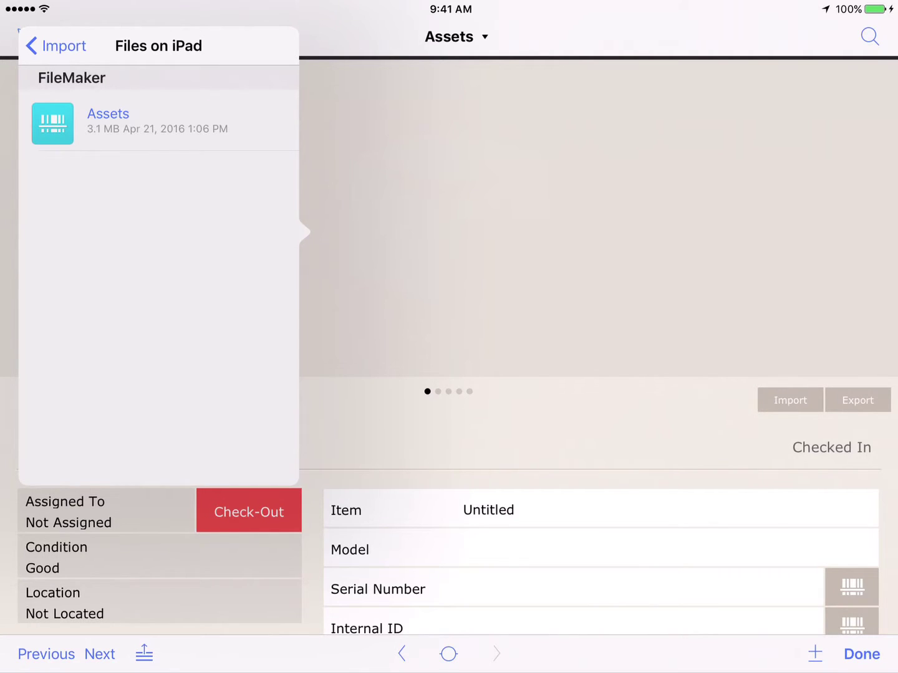
{"action": "left_click", "coordinate": [56, 46]}
{"action": "left_click", "coordinate": [596, 210]}
{"action": "key", "text": "super+Tab"}
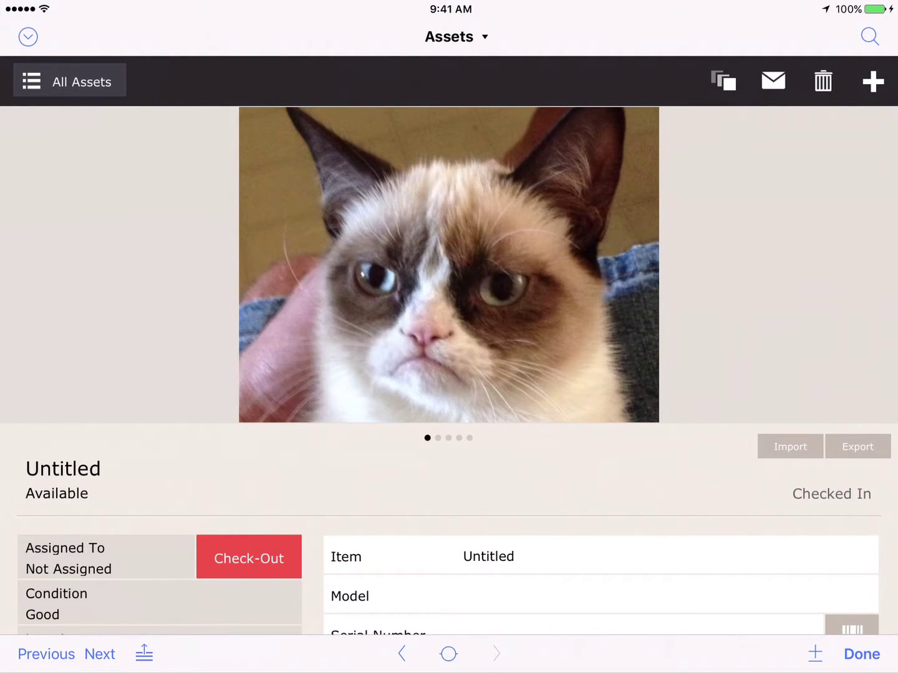
Choose Export from the cat picture's actions to get the 410 KB actual-size PNG.
{"action": "left_click", "coordinate": [450, 264]}
{"action": "left_click", "coordinate": [159, 312]}
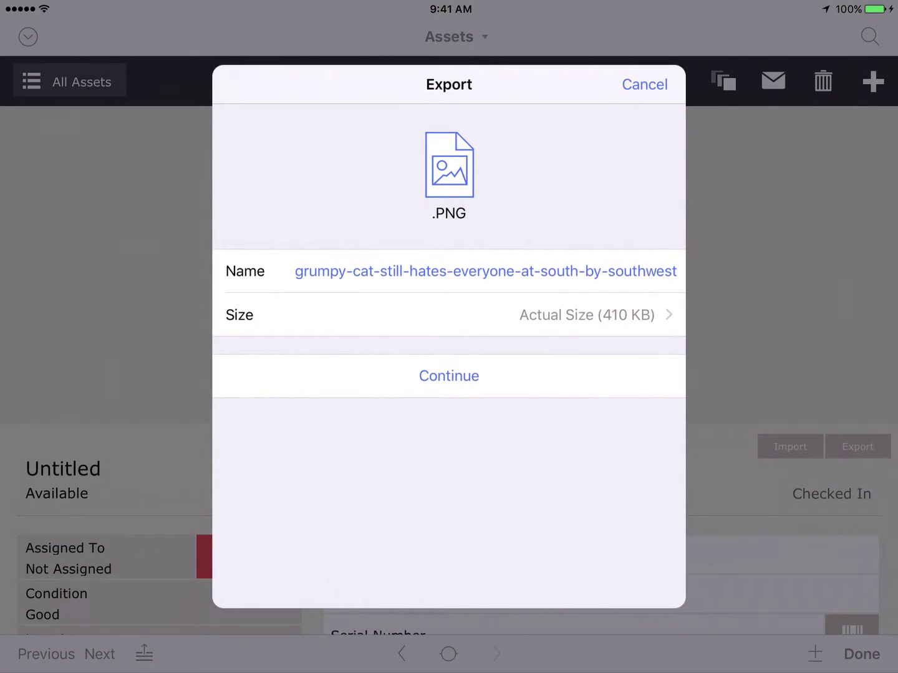